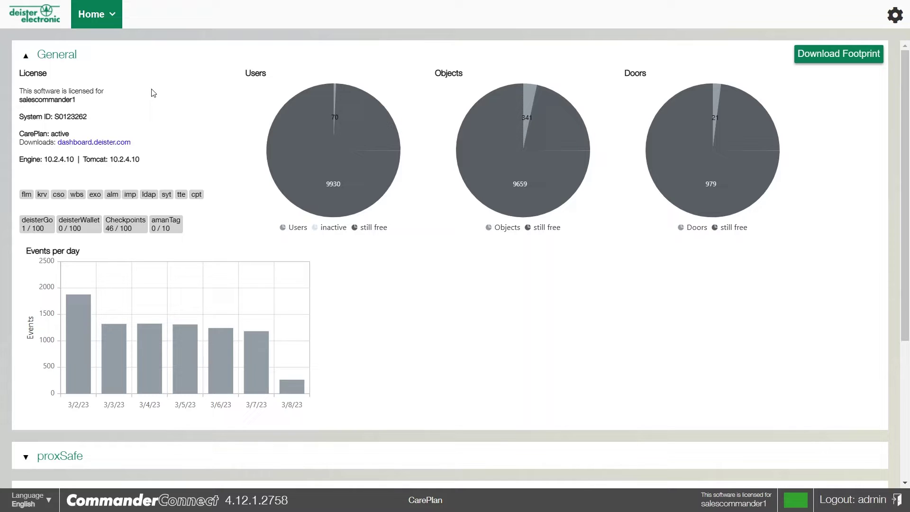
Add a new PIN credential for the selected user, set to change to a card on first login.
{"action": "left_click", "coordinate": [97, 24]}
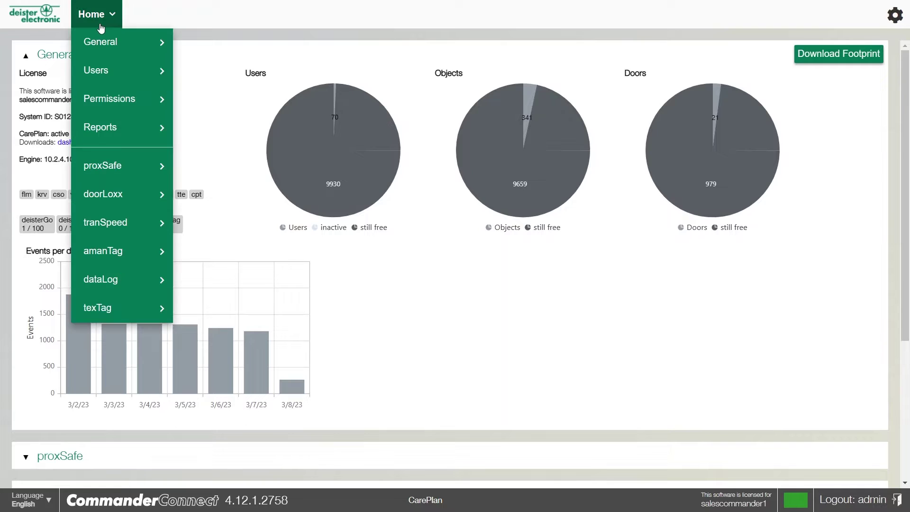
{"action": "mouse_move", "coordinate": [114, 78]}
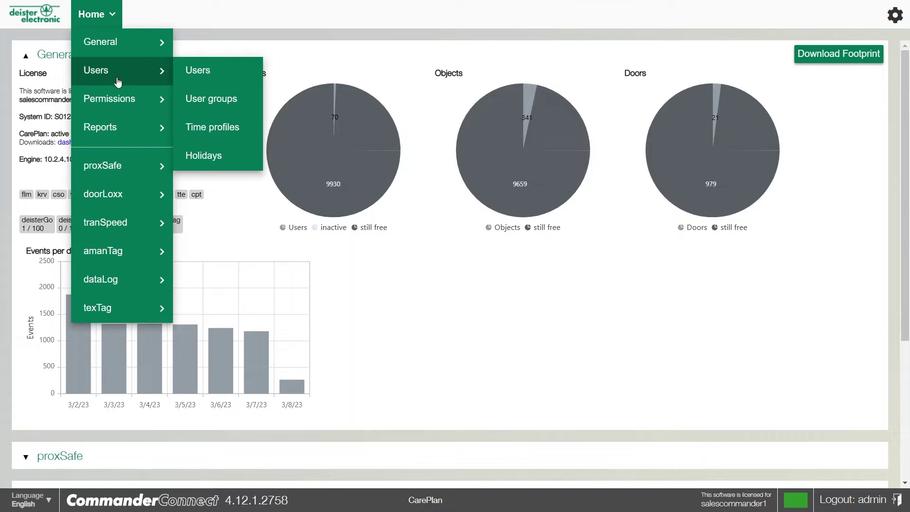
{"action": "left_click", "coordinate": [198, 70]}
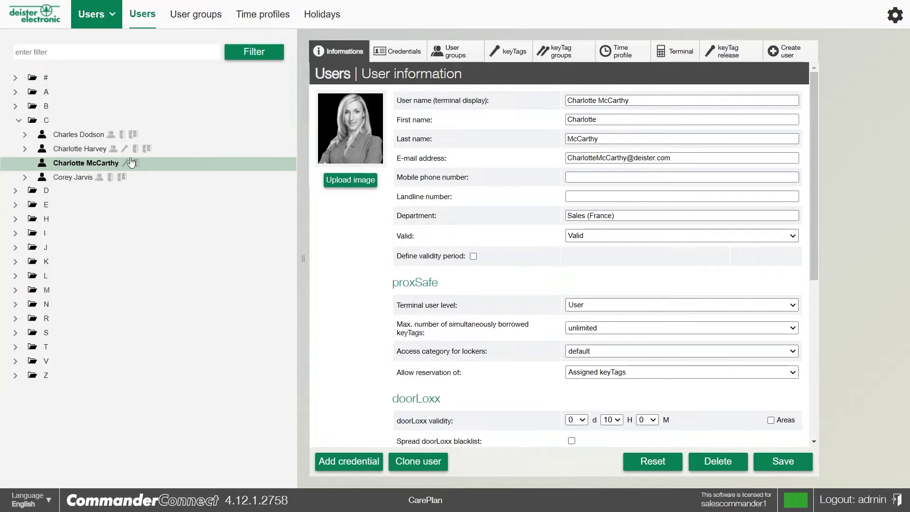
{"action": "left_click", "coordinate": [338, 465]}
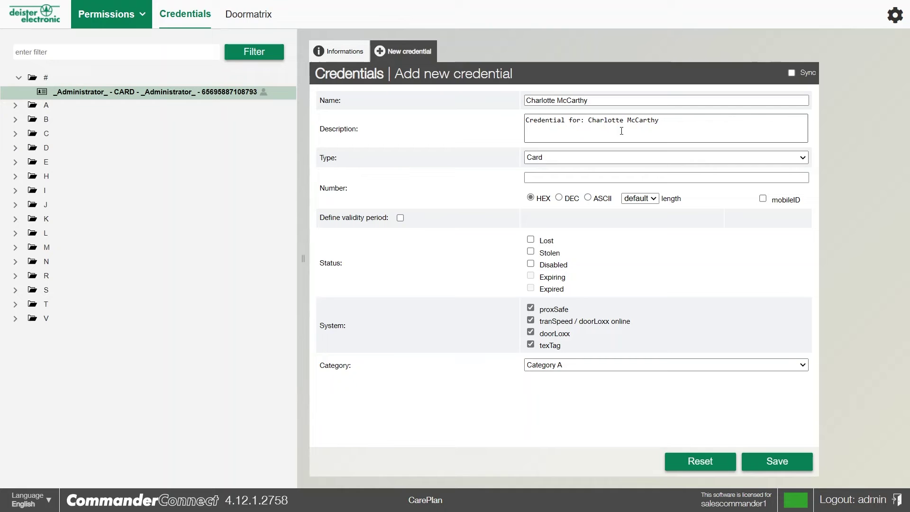
{"action": "left_click", "coordinate": [540, 180]}
{"action": "left_click", "coordinate": [539, 178]}
{"action": "type", "text": "12"}
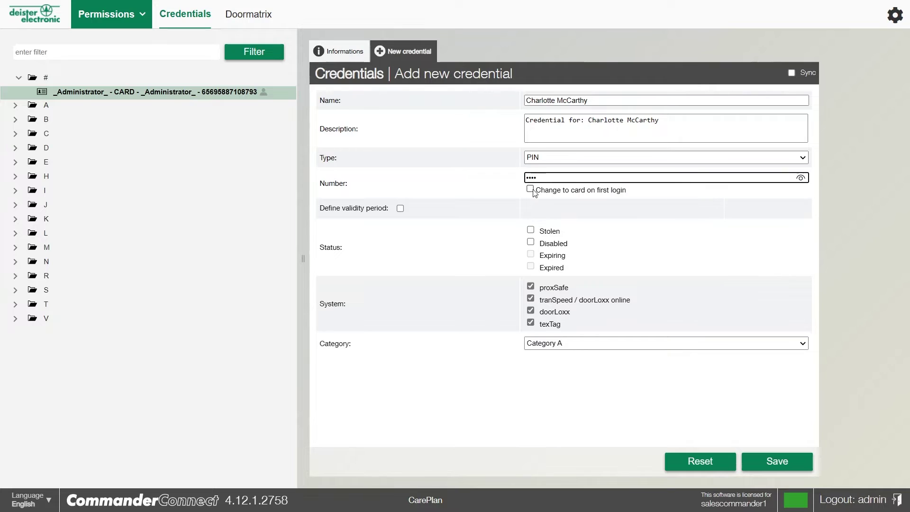
{"action": "left_click", "coordinate": [533, 191]}
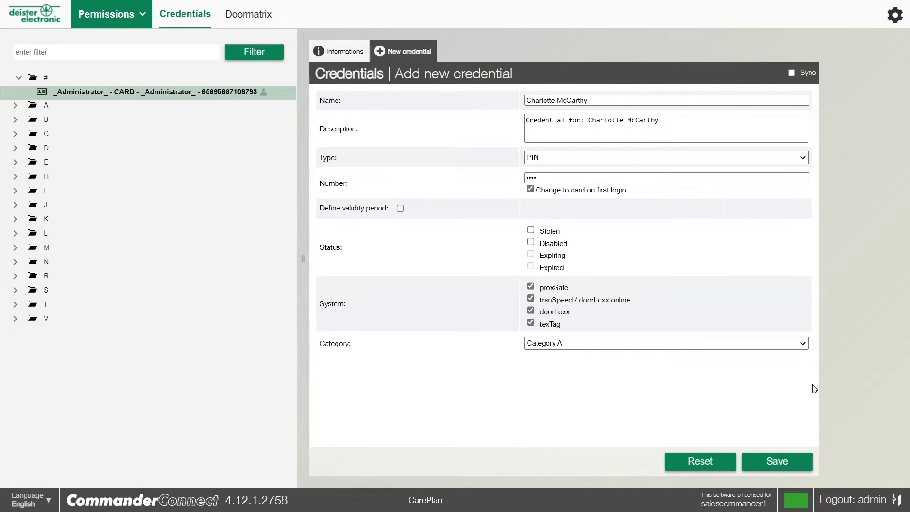
{"action": "left_click", "coordinate": [789, 462]}
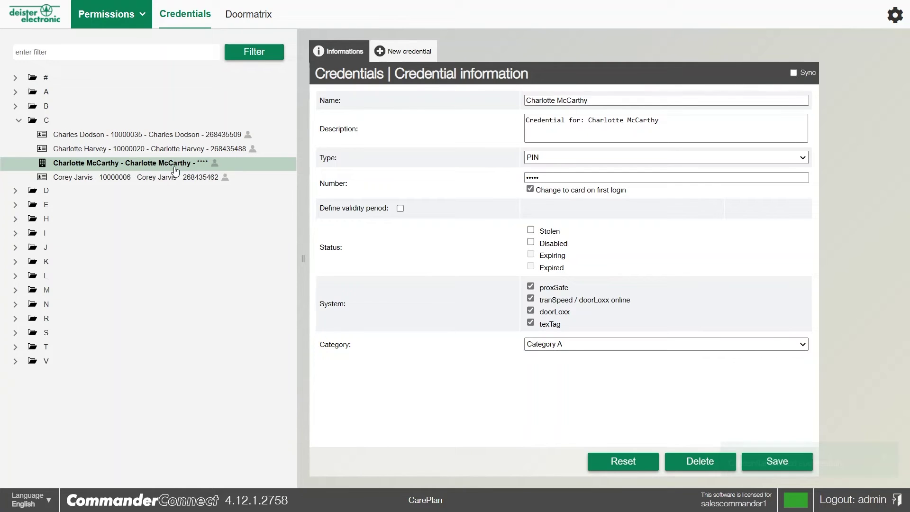
Leave the credential and return to the user's details through the main navigation menu.
{"action": "left_click", "coordinate": [109, 14]}
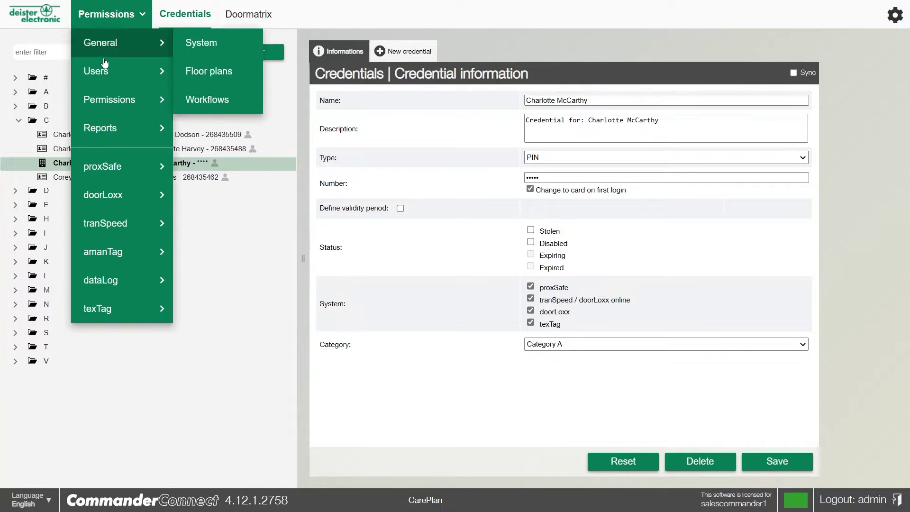
{"action": "left_click", "coordinate": [98, 75]}
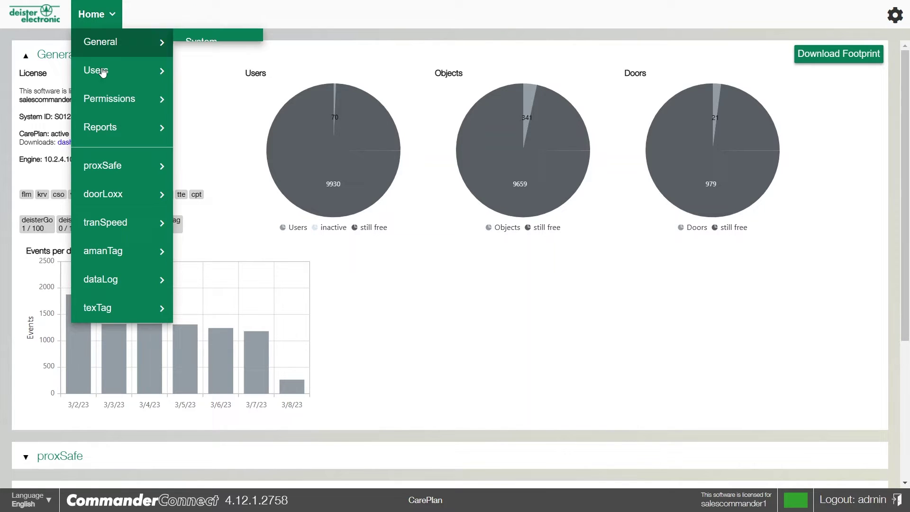
Make the 4 - VW Golf 4 keyTag a roaming keyTag on its Terminal tab and save it.
{"action": "mouse_move", "coordinate": [113, 27]}
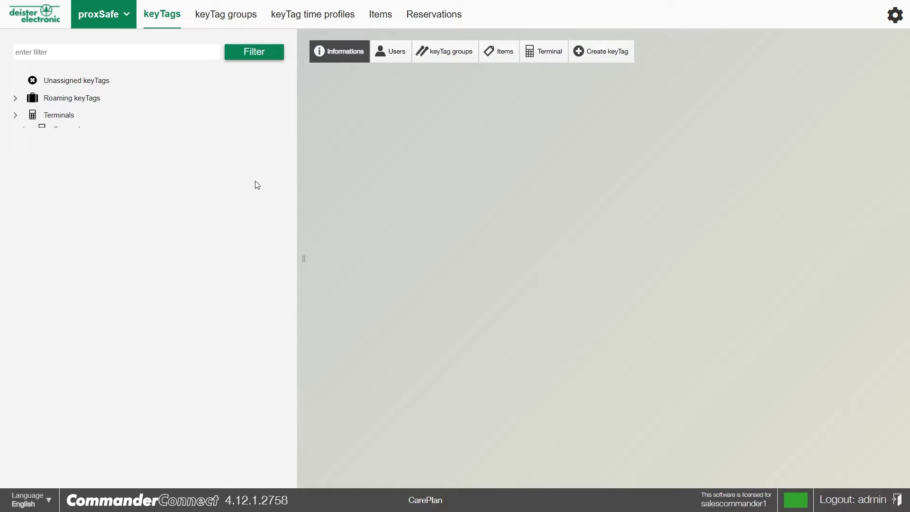
{"action": "left_click", "coordinate": [104, 175]}
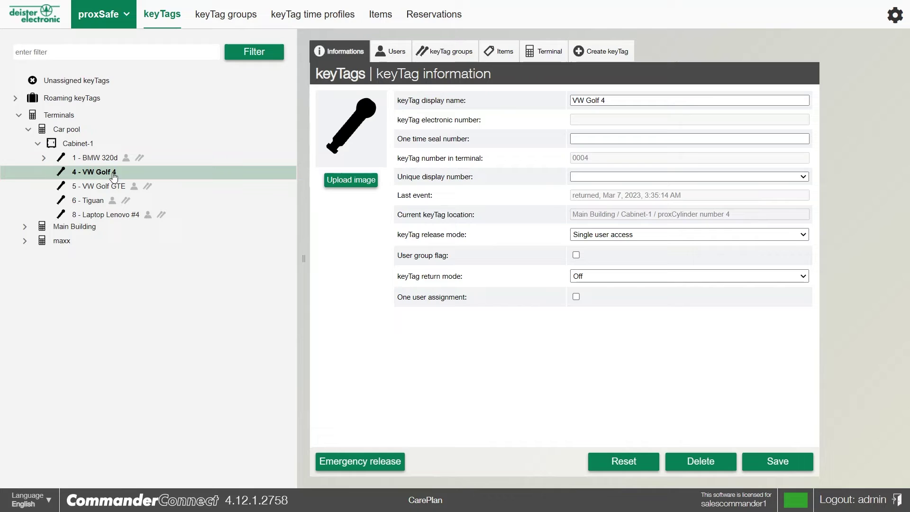
{"action": "left_click", "coordinate": [549, 59]}
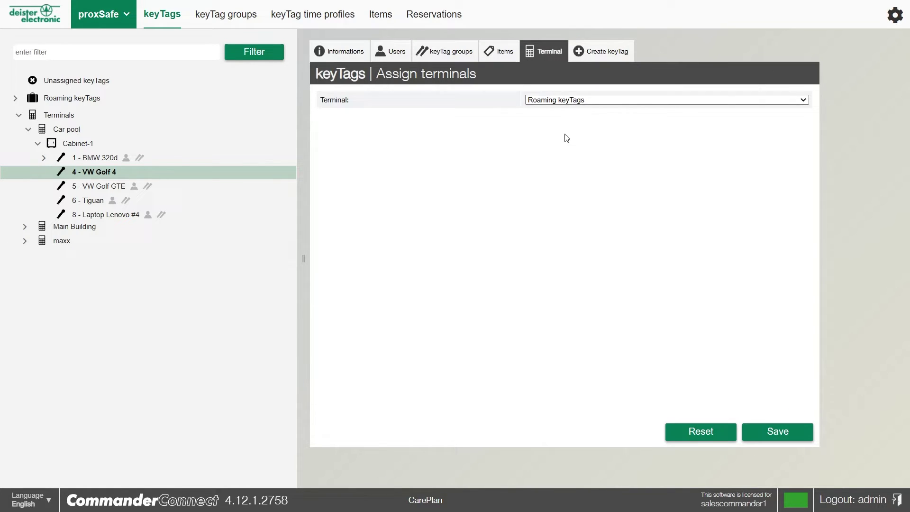
{"action": "left_click", "coordinate": [780, 427]}
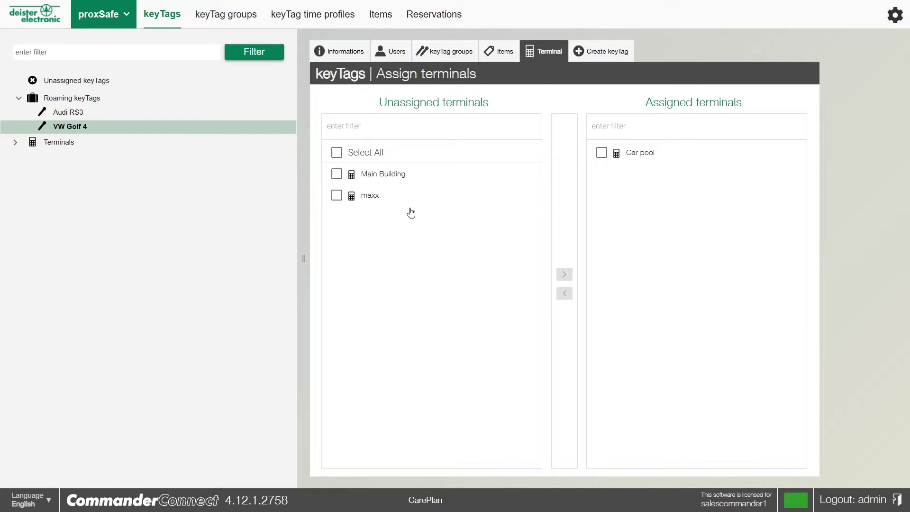
Assign the Main Building terminal to the VW Golf 4 keyTag.
{"action": "left_click", "coordinate": [337, 174]}
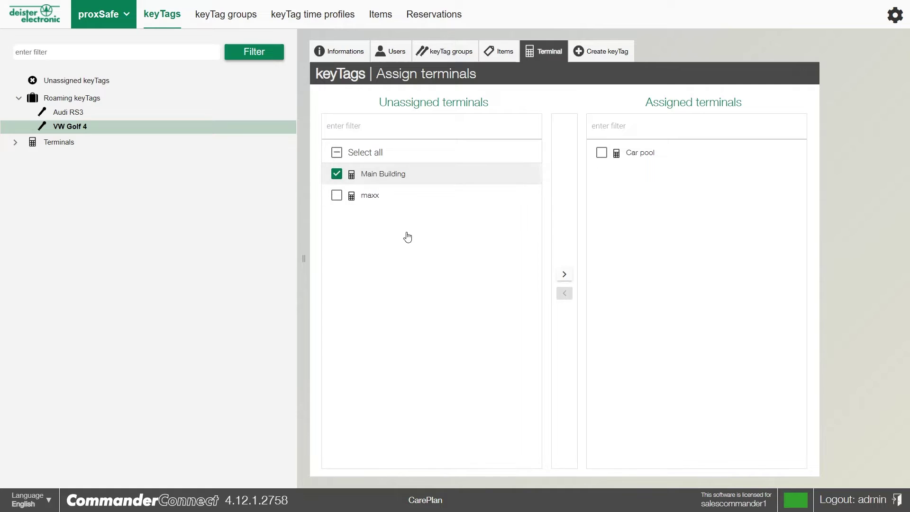
{"action": "left_click", "coordinate": [565, 274]}
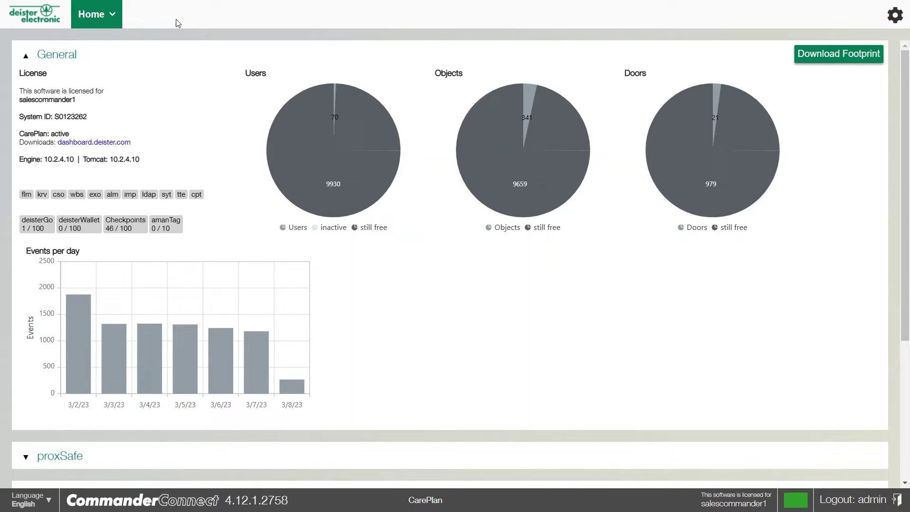
Set the 2 - server room keyTag's release mode to Dual user access.
{"action": "left_click", "coordinate": [117, 15]}
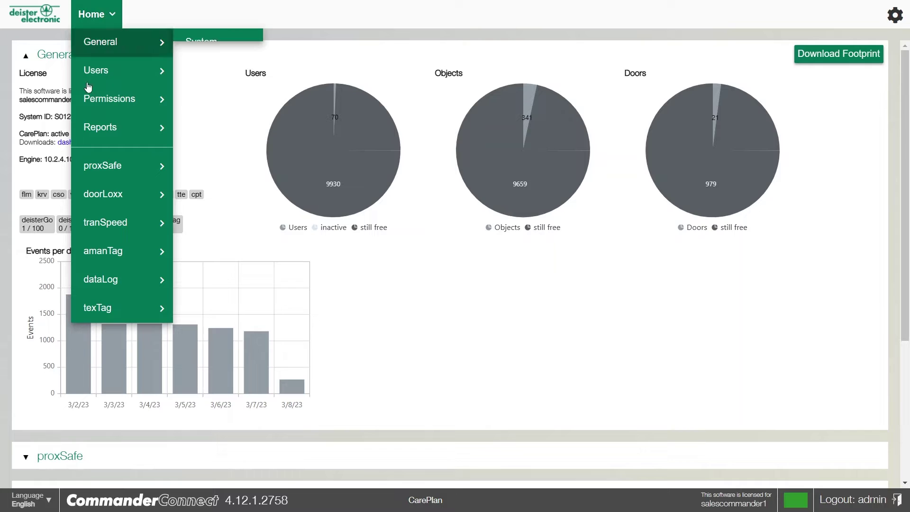
{"action": "mouse_move", "coordinate": [116, 168]}
{"action": "left_click", "coordinate": [204, 164]}
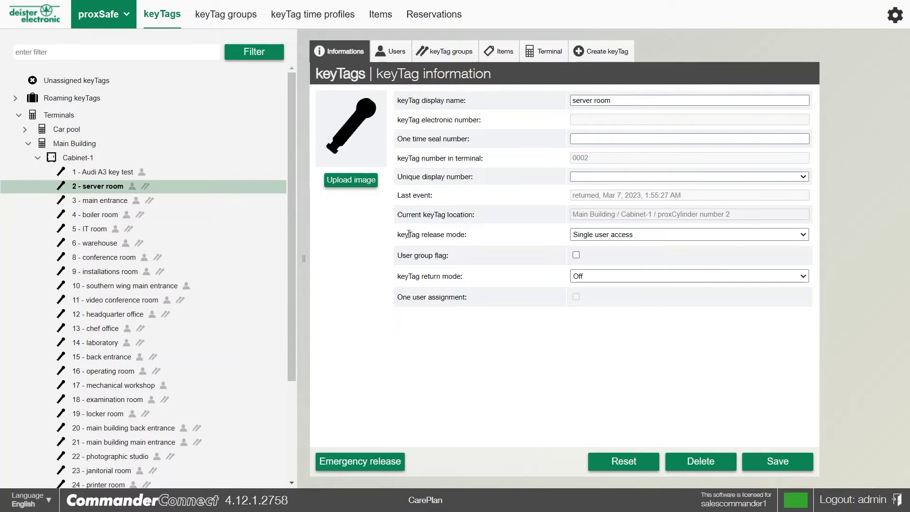
{"action": "left_click_drag", "start_coordinate": [398, 237], "coordinate": [477, 236]}
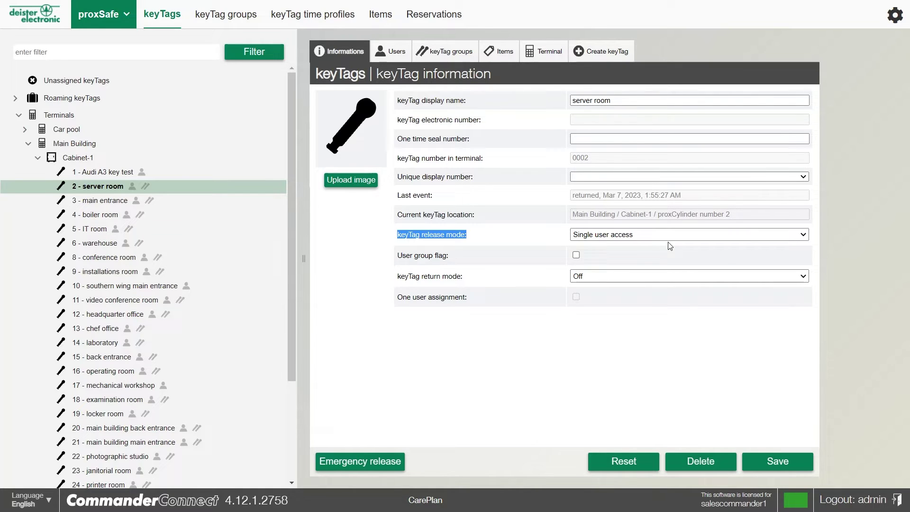
{"action": "left_click", "coordinate": [675, 256]}
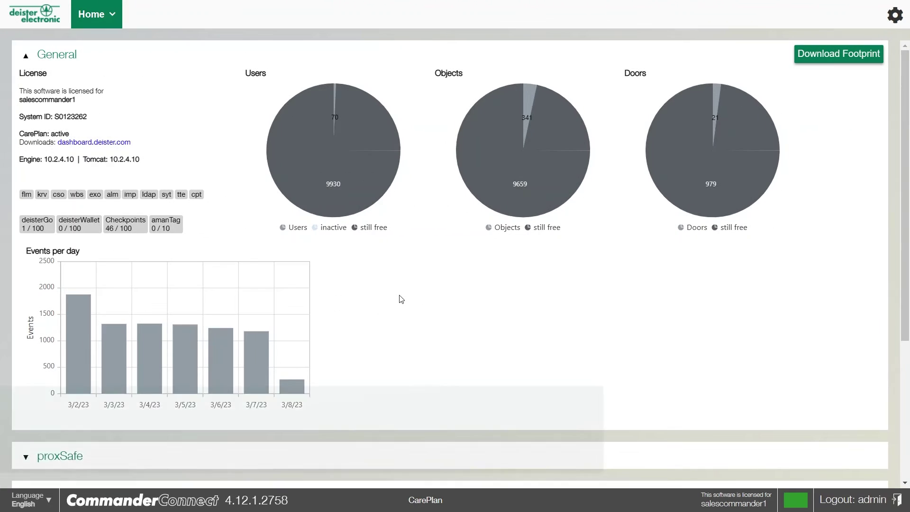
Show the proxSafe submenu with keyTags, keyTag time profiles, Items and Reservations.
{"action": "mouse_move", "coordinate": [565, 205]}
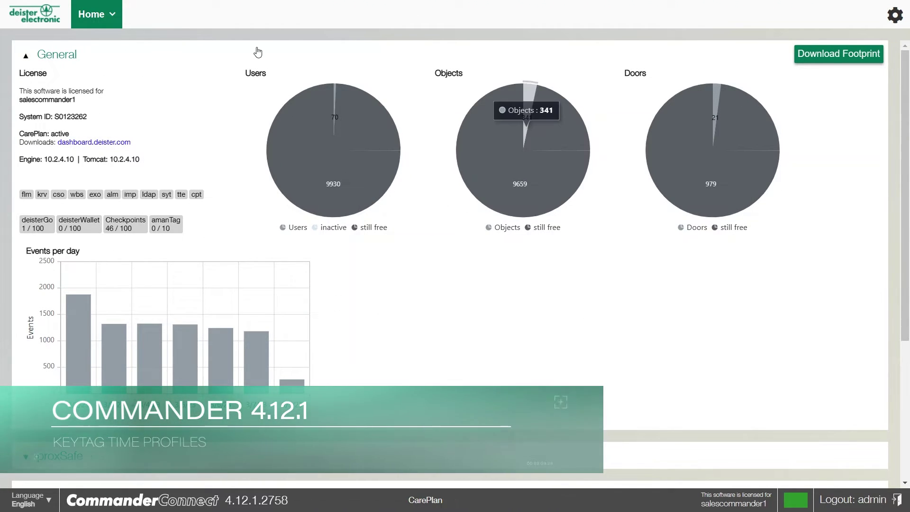
{"action": "mouse_move", "coordinate": [275, 1]}
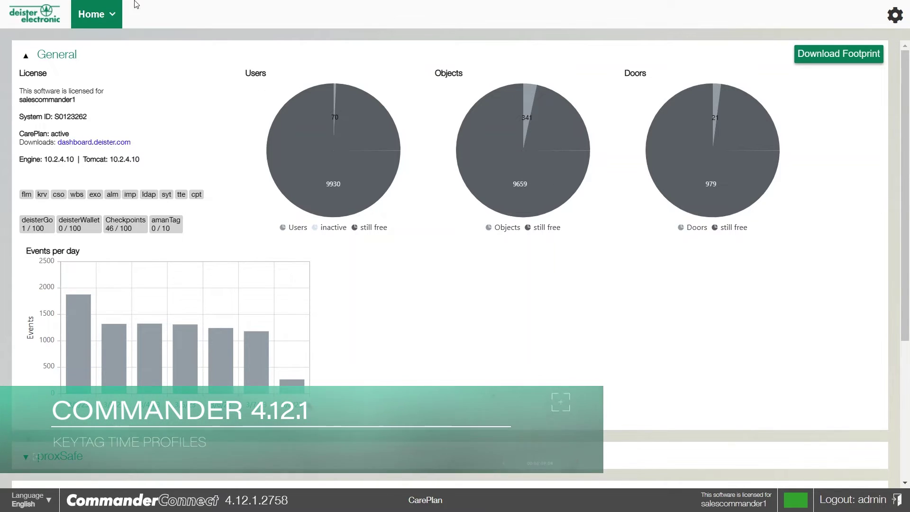
{"action": "left_click", "coordinate": [96, 21]}
{"action": "mouse_move", "coordinate": [122, 167]}
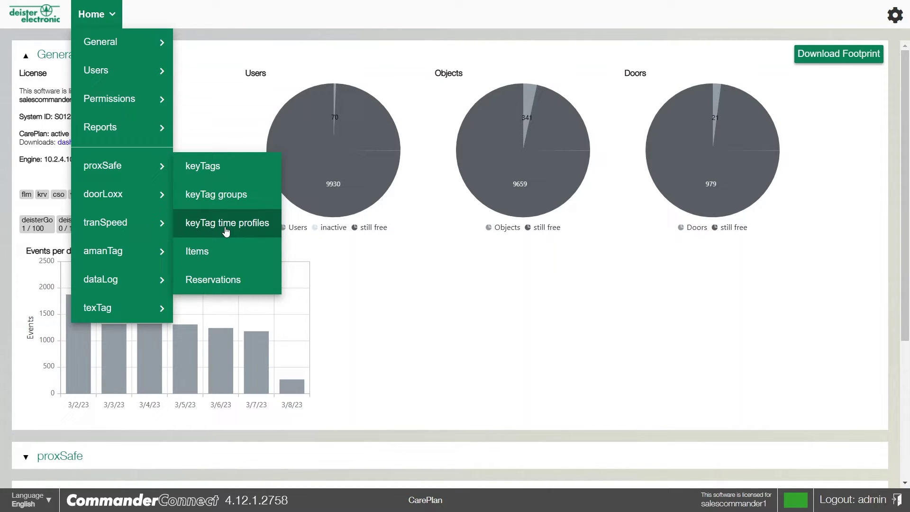
View the 'max 4 hours' keyTag time profile: Monday–Friday withdrawals up to 4 hours.
{"action": "left_click", "coordinate": [226, 230]}
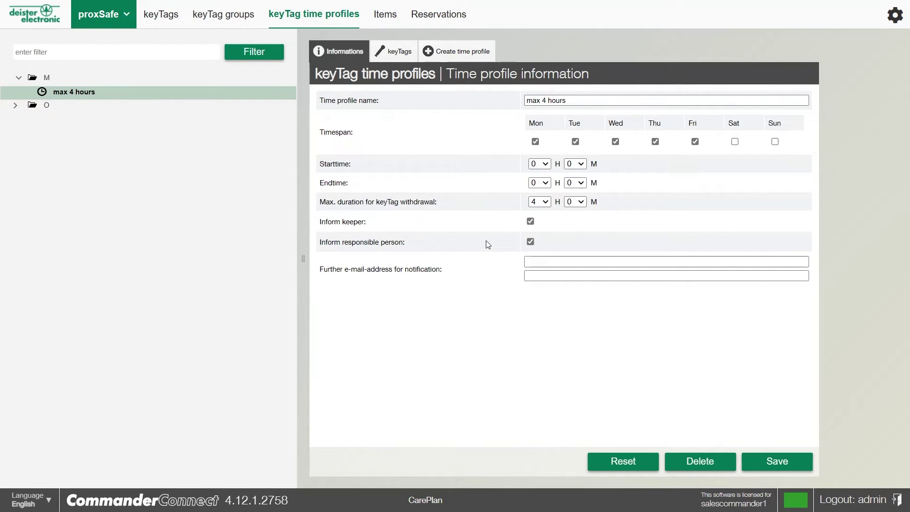
{"action": "left_click", "coordinate": [528, 264]}
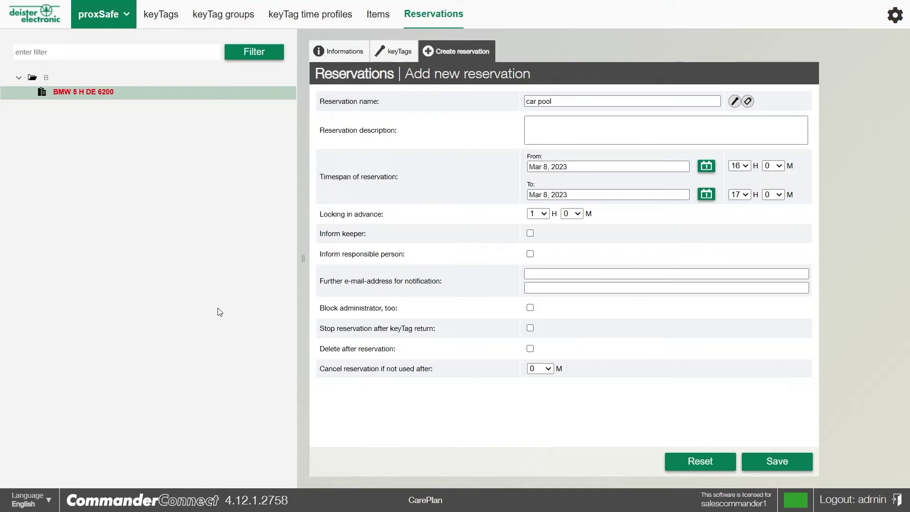
Enter 'car pool' as the BMW 5 H DE 6200 reservation description for Mar 8, 2023, 16:00–17:00.
{"action": "left_click", "coordinate": [546, 129]}
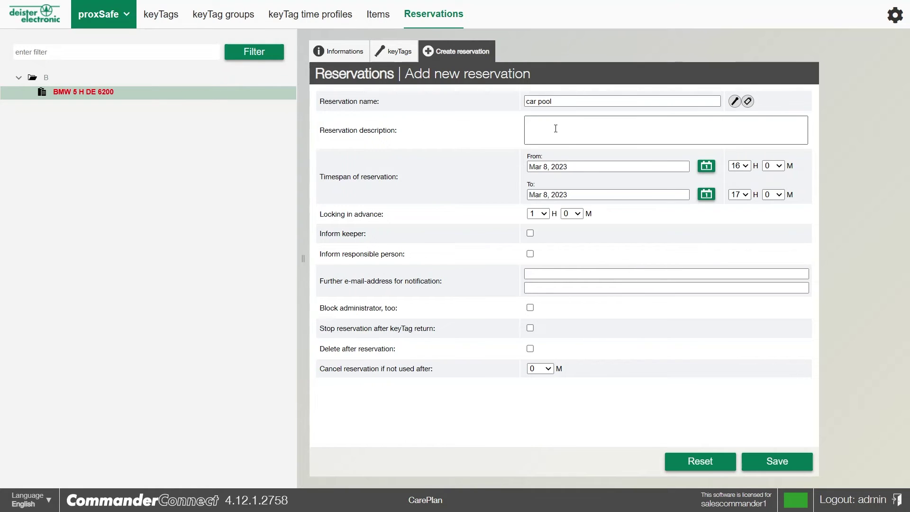
{"action": "left_click", "coordinate": [559, 127]}
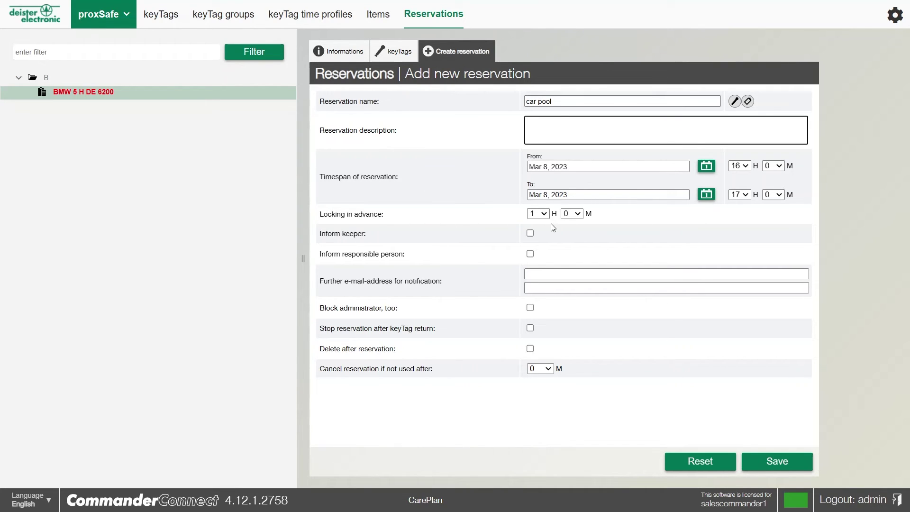
Set locking in advance to 4 hours and leave the notification e-mail fields empty.
{"action": "left_click", "coordinate": [538, 213]}
{"action": "key", "text": "4"}
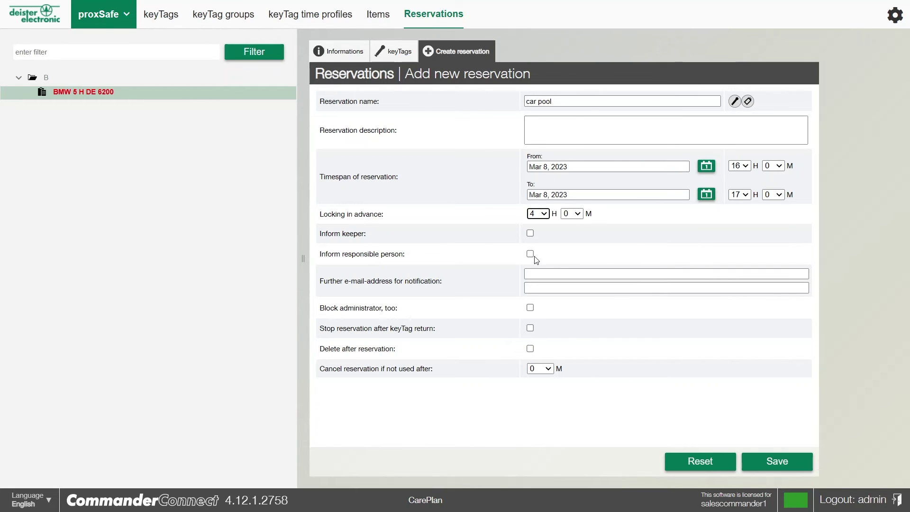
{"action": "left_click", "coordinate": [534, 273]}
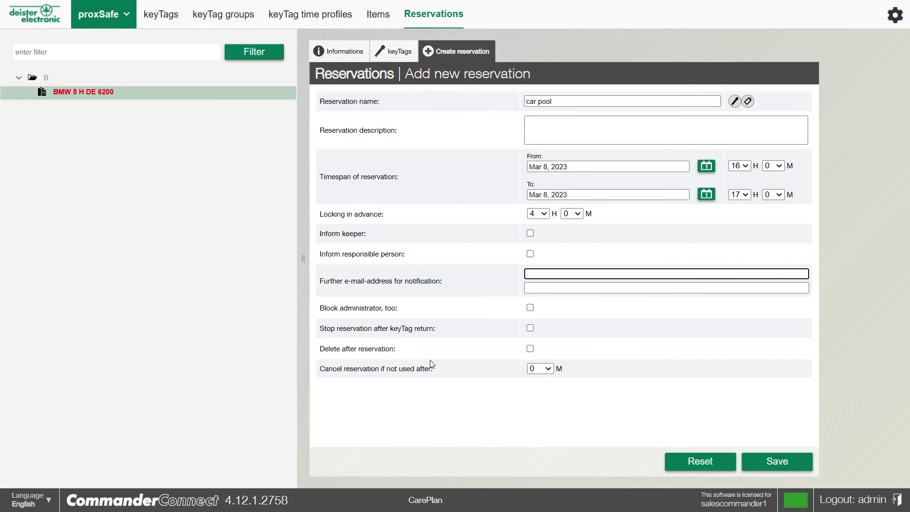
{"action": "left_click", "coordinate": [547, 374]}
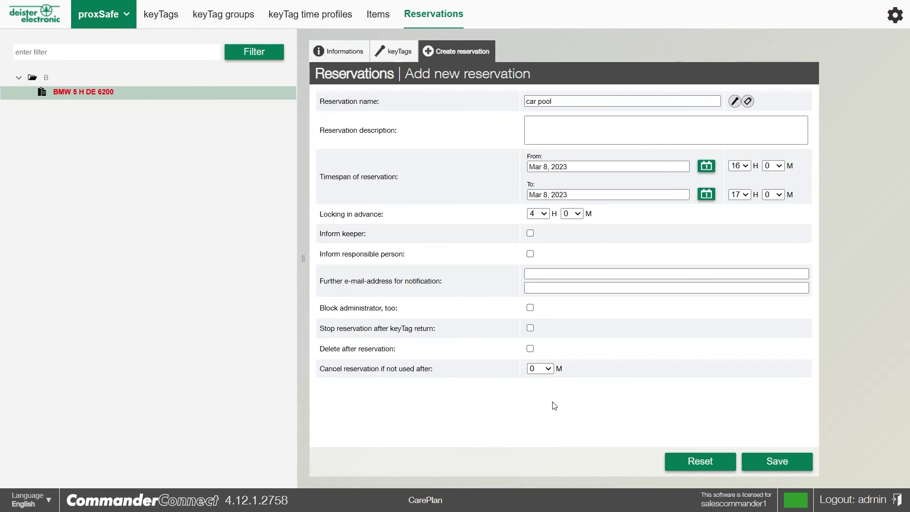
Save the car pool reservation, then save its installations room keyTag and user assignment.
{"action": "left_click", "coordinate": [767, 461]}
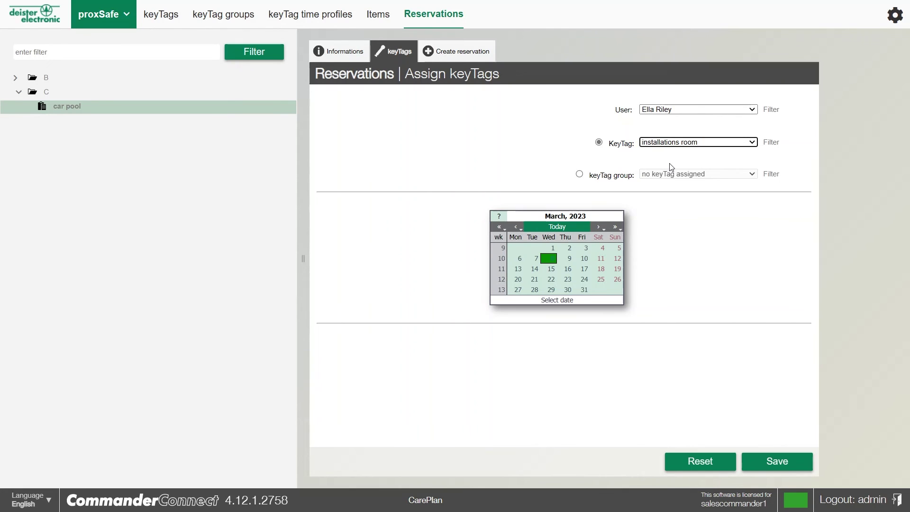
{"action": "left_click", "coordinate": [764, 463]}
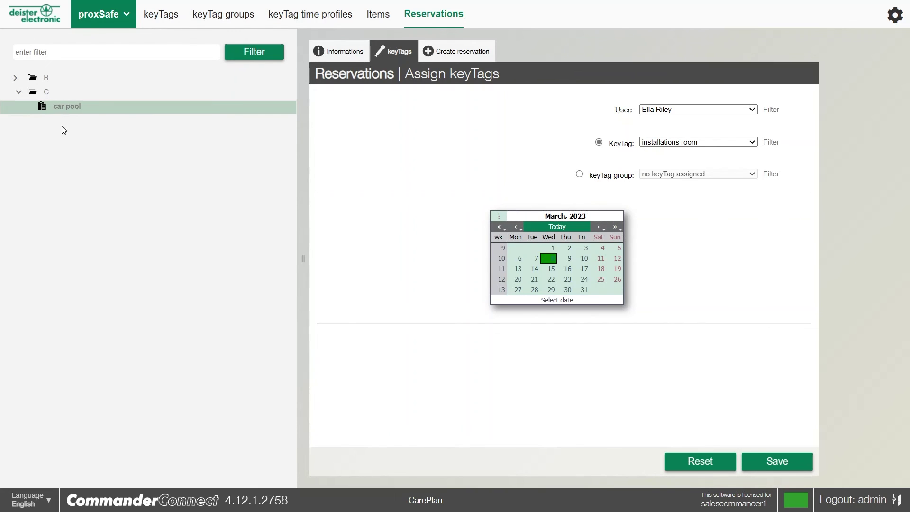
Show the System > Reservations report grid from proxSafe Reports.
{"action": "left_click", "coordinate": [104, 24]}
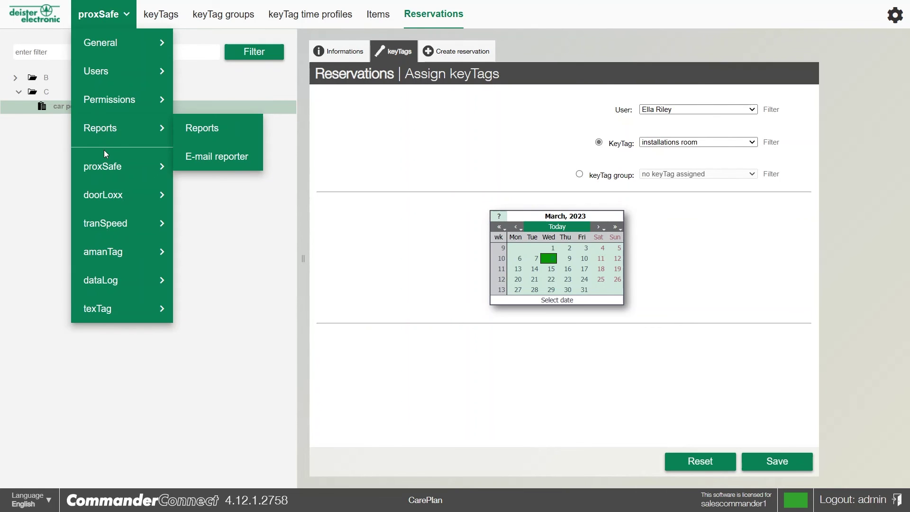
{"action": "left_click", "coordinate": [198, 136]}
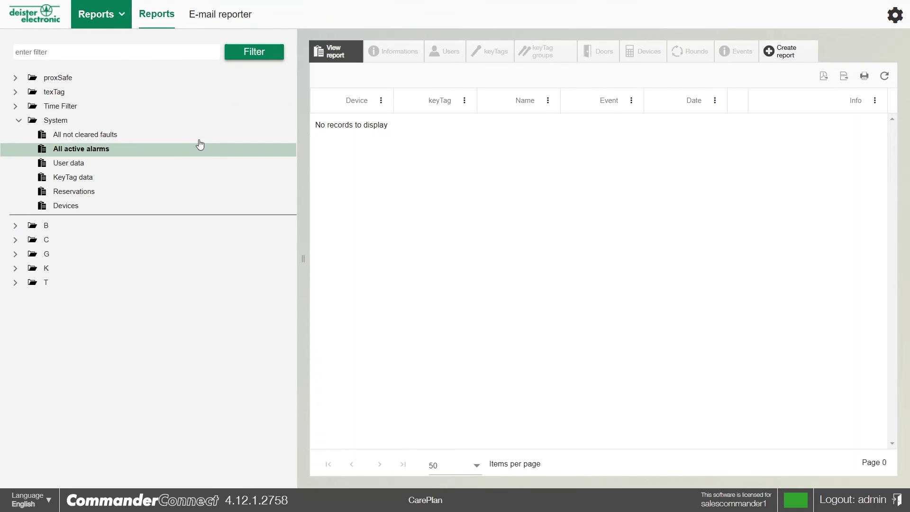
{"action": "left_click", "coordinate": [77, 196]}
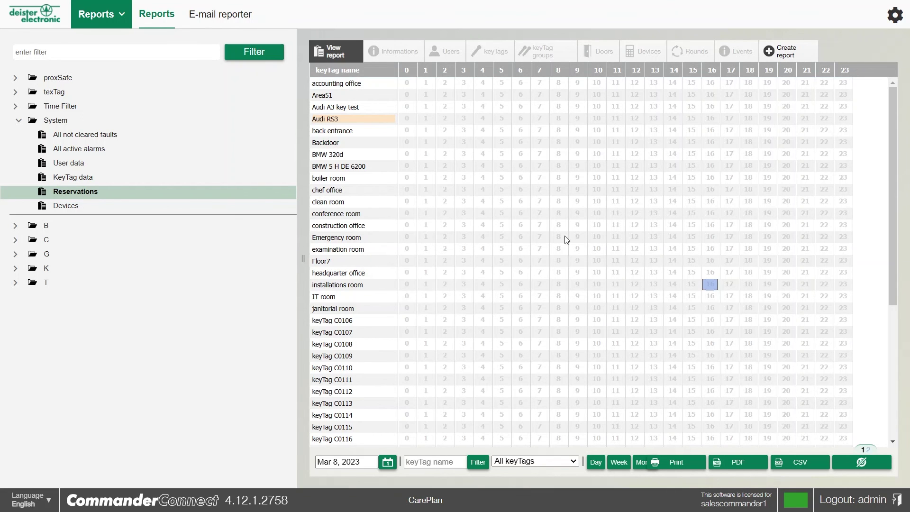
Reserve Area51 for hours 2–7 on Mar 8, 2023, from 2:00 to 7:45.
{"action": "left_click_drag", "start_coordinate": [889, 216], "coordinate": [892, 350]}
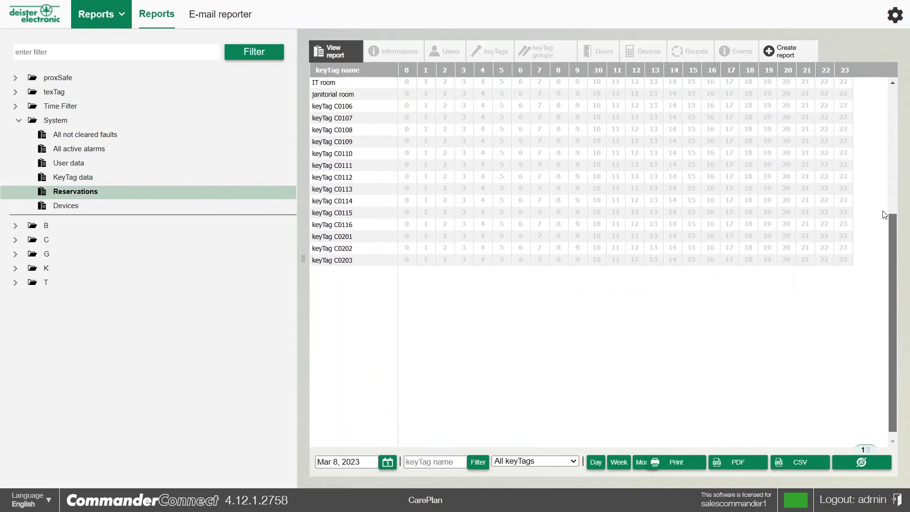
{"action": "left_click_drag", "start_coordinate": [885, 215], "coordinate": [864, 90]}
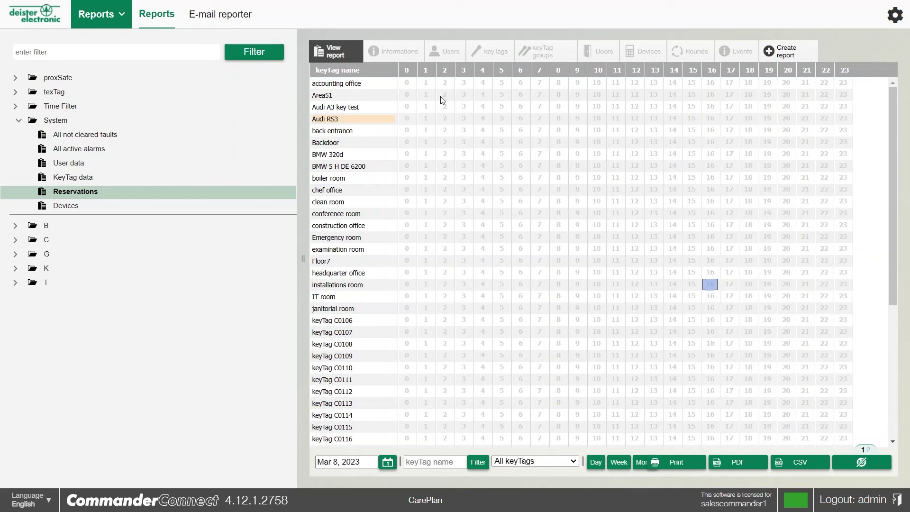
{"action": "left_click_drag", "start_coordinate": [466, 102], "coordinate": [542, 102]}
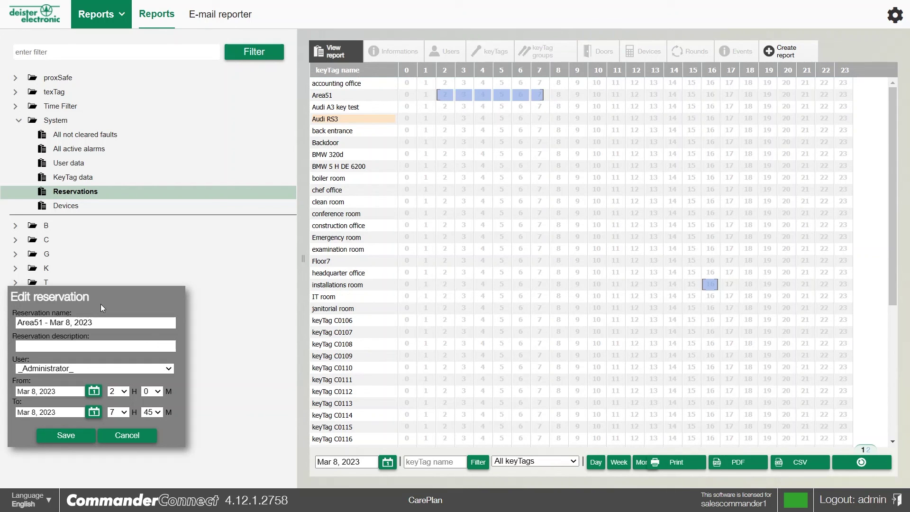
Switch the Area51 reservation's user from _Administrator_ to another user and save.
{"action": "left_click", "coordinate": [68, 346]}
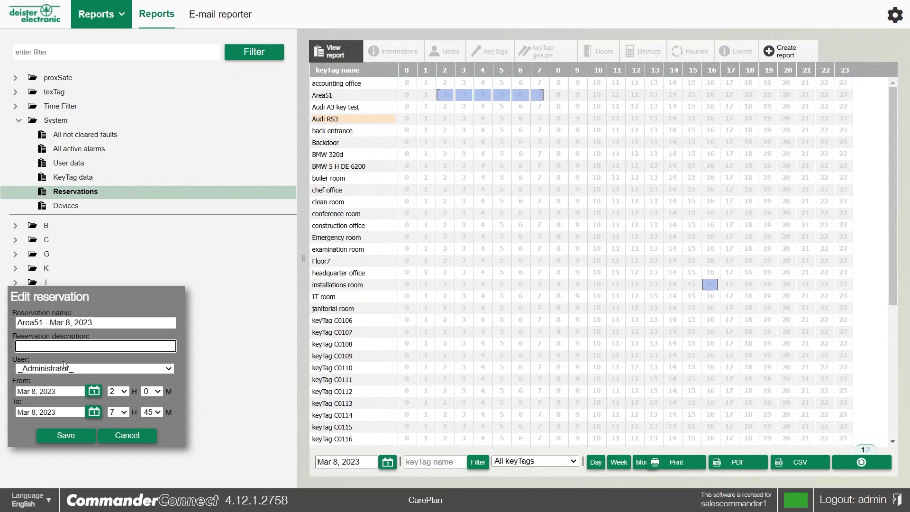
{"action": "left_click", "coordinate": [47, 367]}
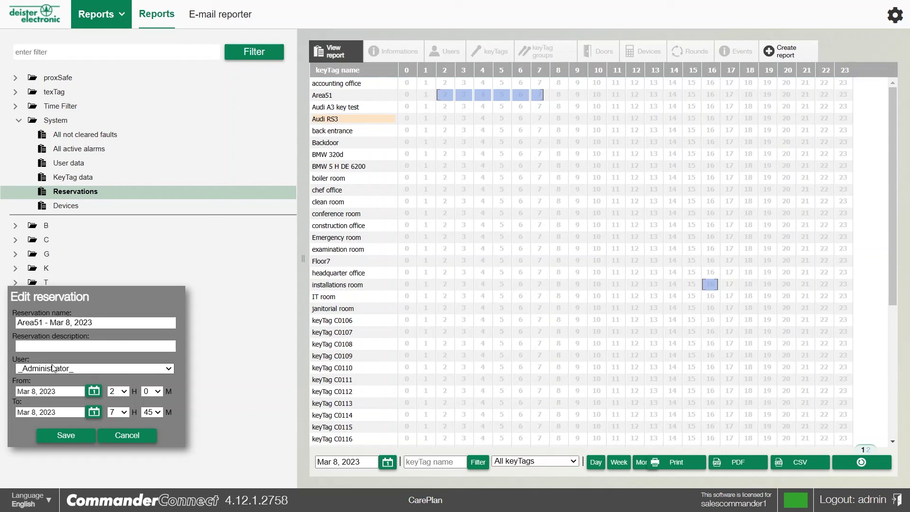
{"action": "left_click", "coordinate": [35, 400]}
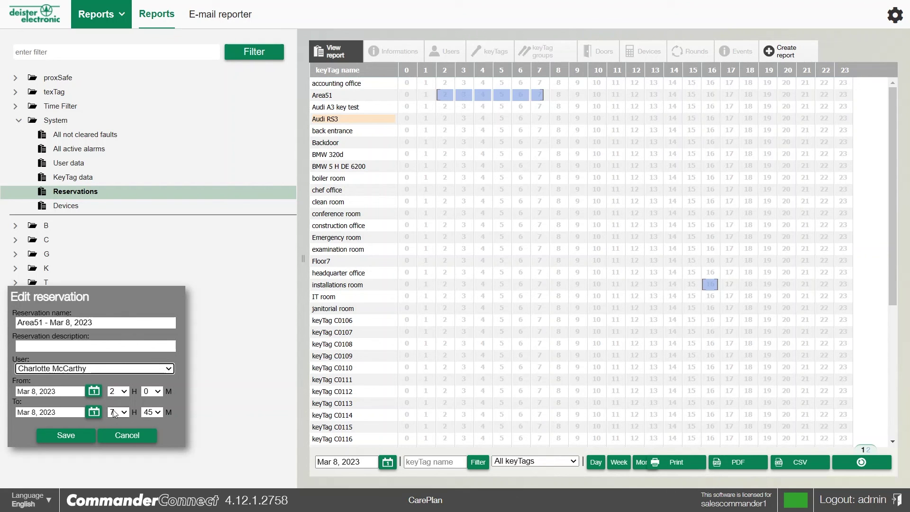
{"action": "left_click", "coordinate": [69, 435]}
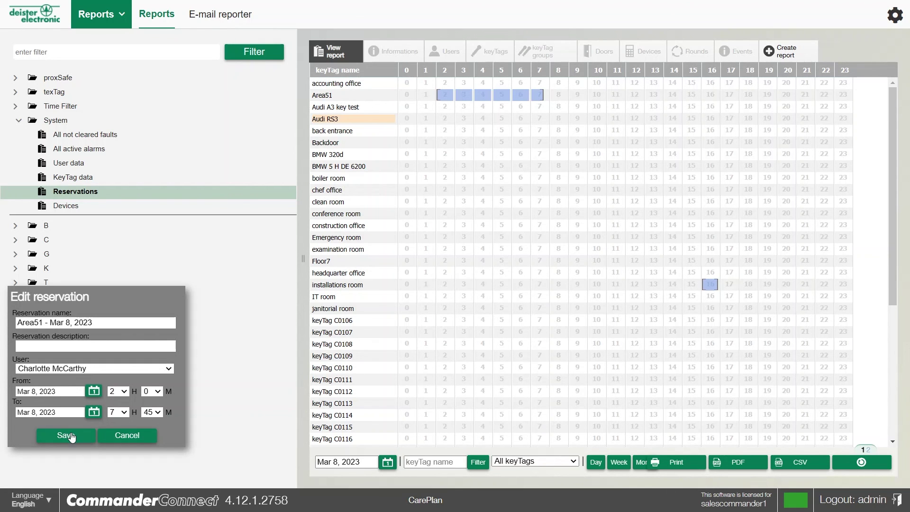